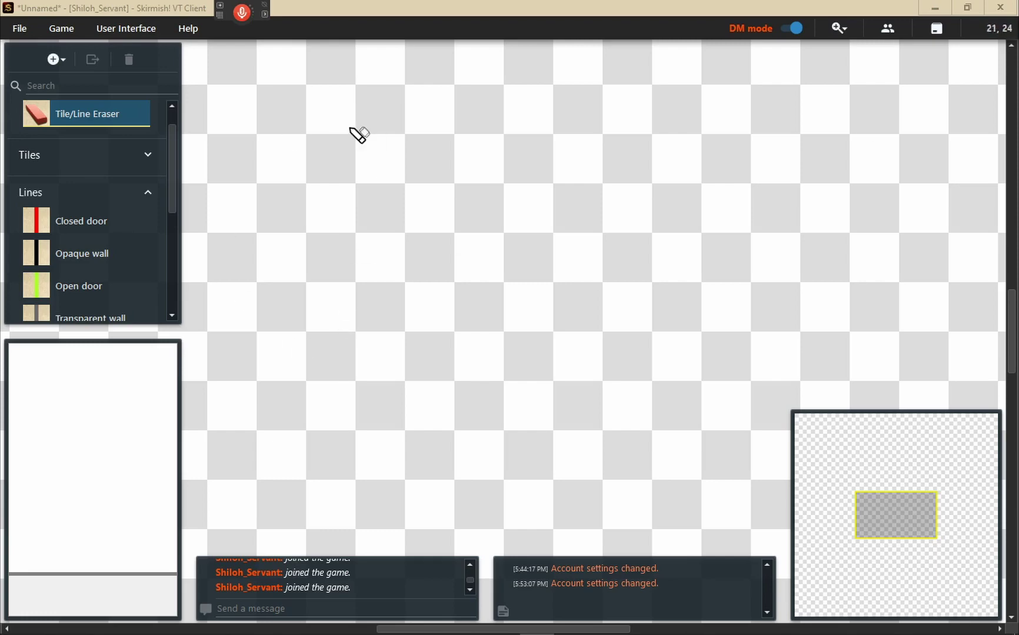
Load Ironthorpe_Custom.jpg from the TOR Maps folder as the background layer in the map settings.
click(67, 31)
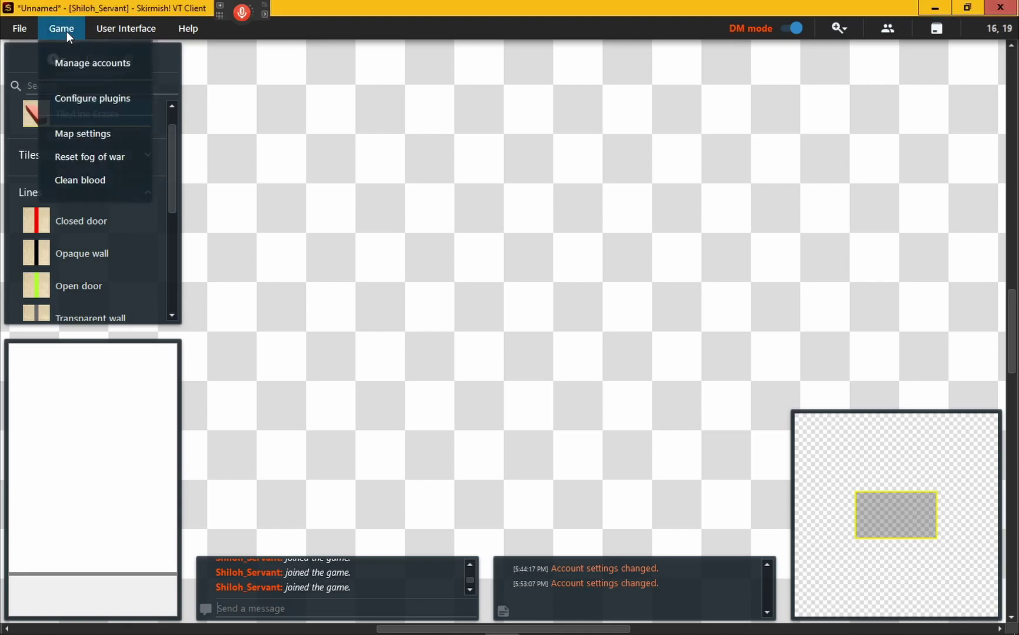
click(67, 140)
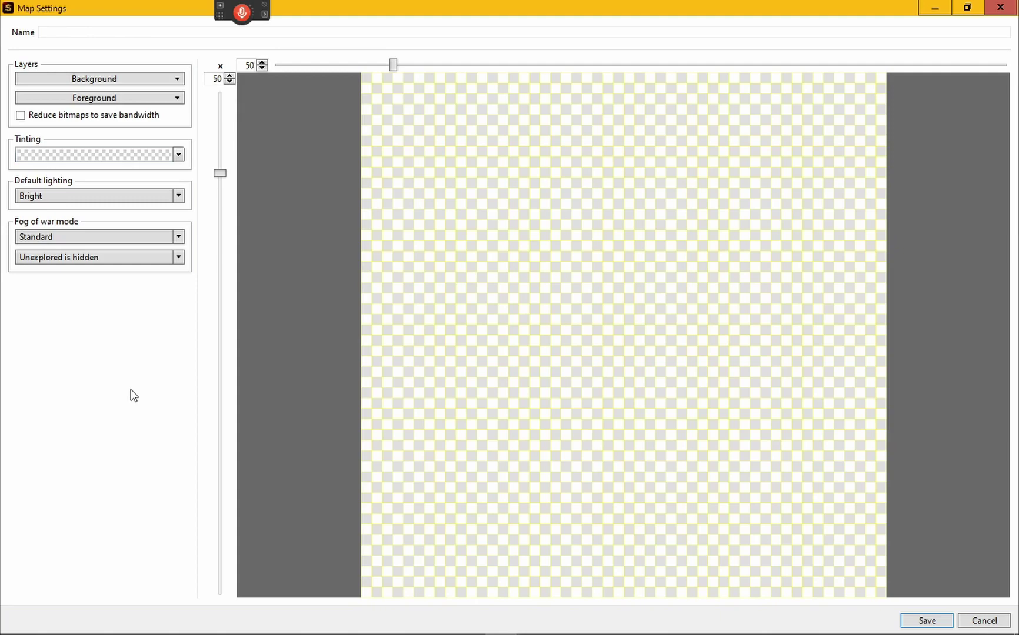
click(176, 81)
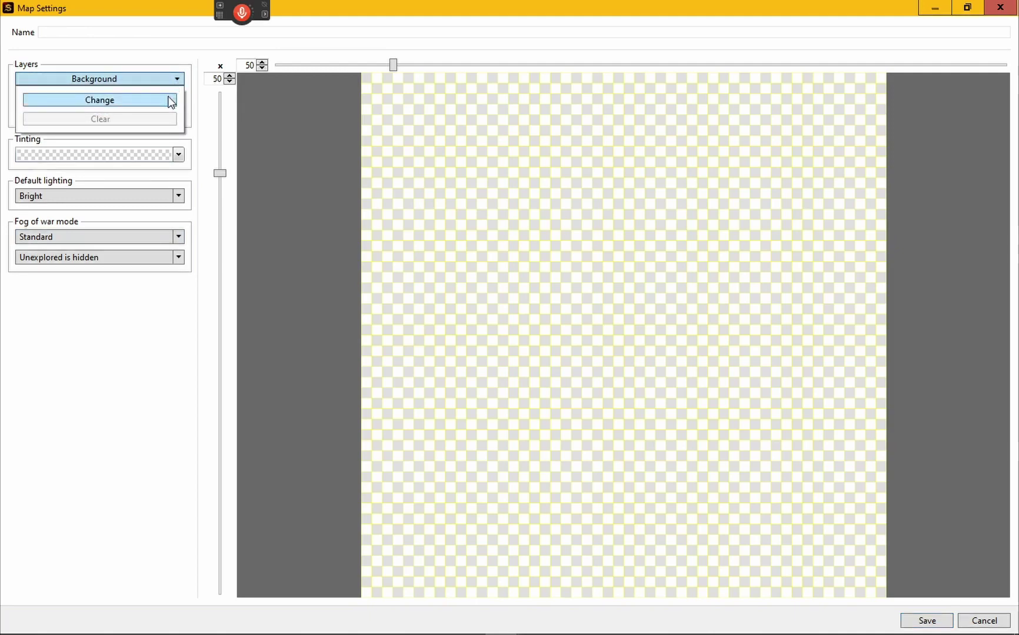
click(169, 99)
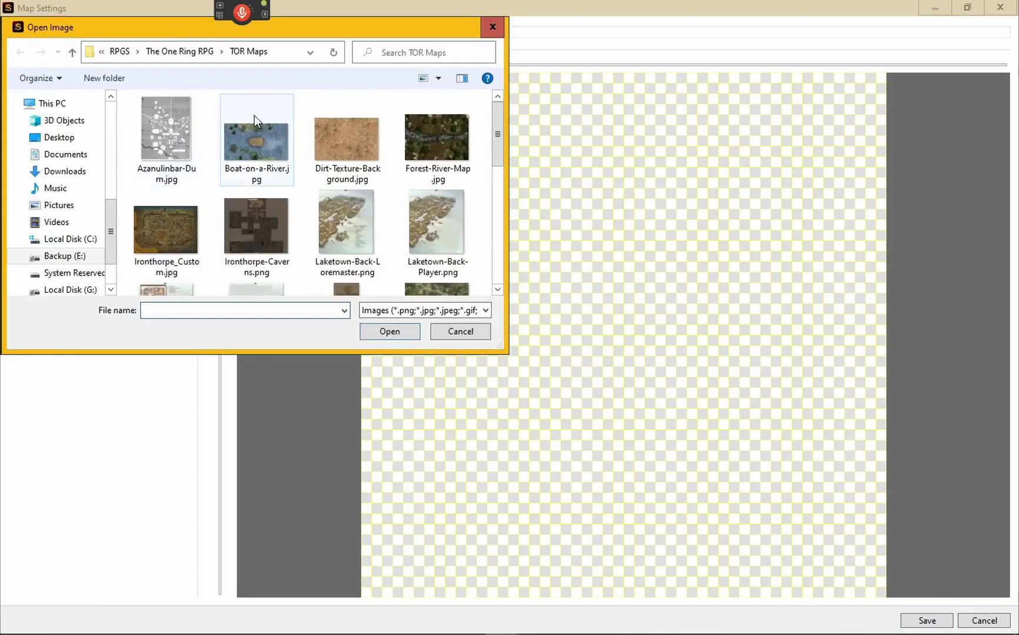
scroll(258, 128, down, 3)
scroll(265, 134, up, 1)
scroll(266, 134, up, 2)
scroll(265, 133, down, 1)
click(183, 147)
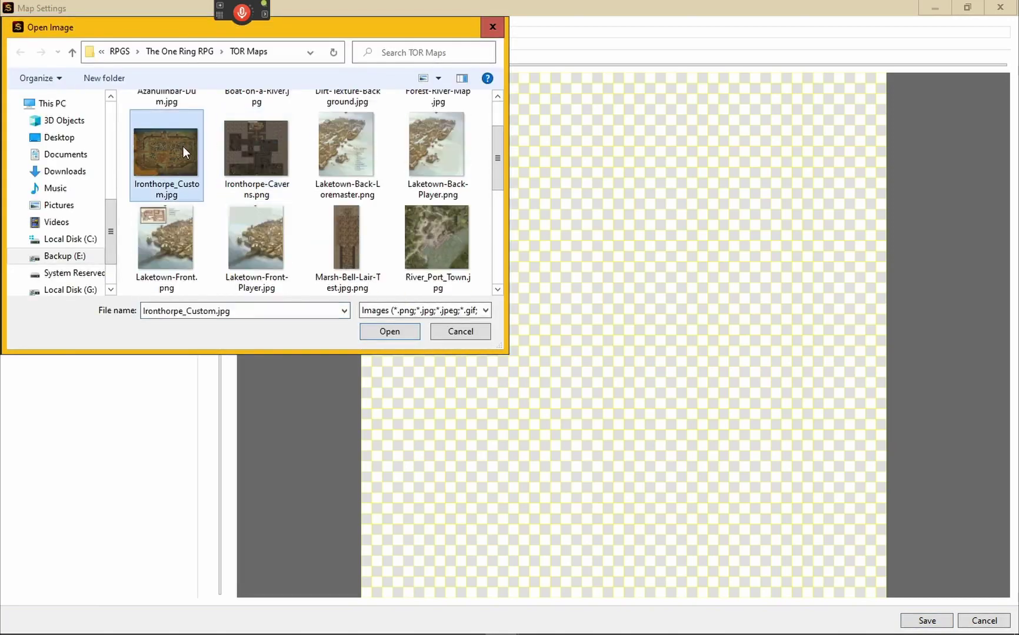
click(377, 332)
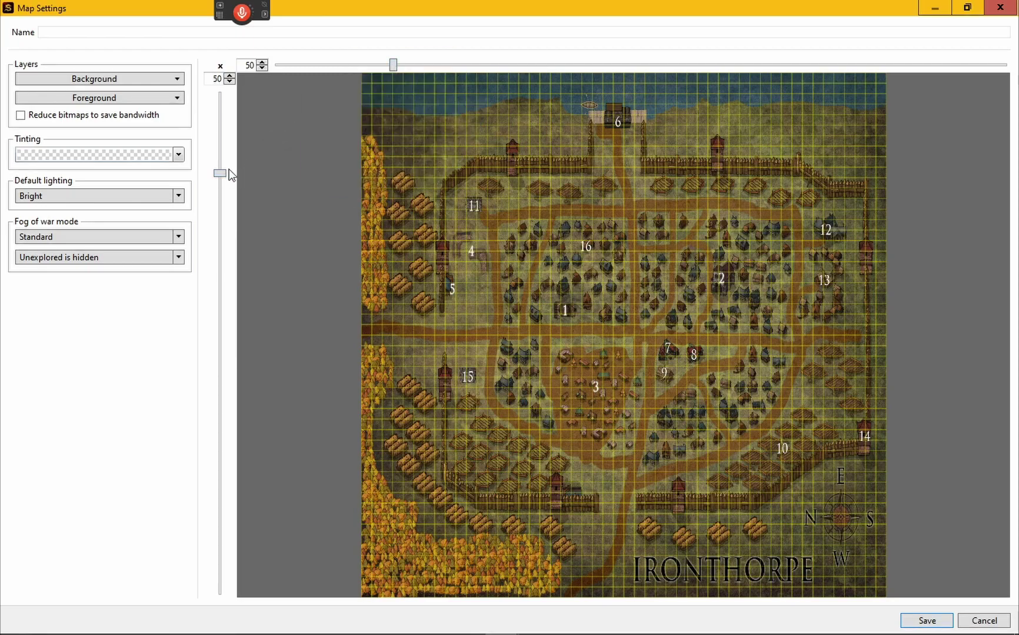
Resize the map to 47 squares wide and 32 squares high to fit the background image, and save the map settings.
drag(219, 173, 226, 144)
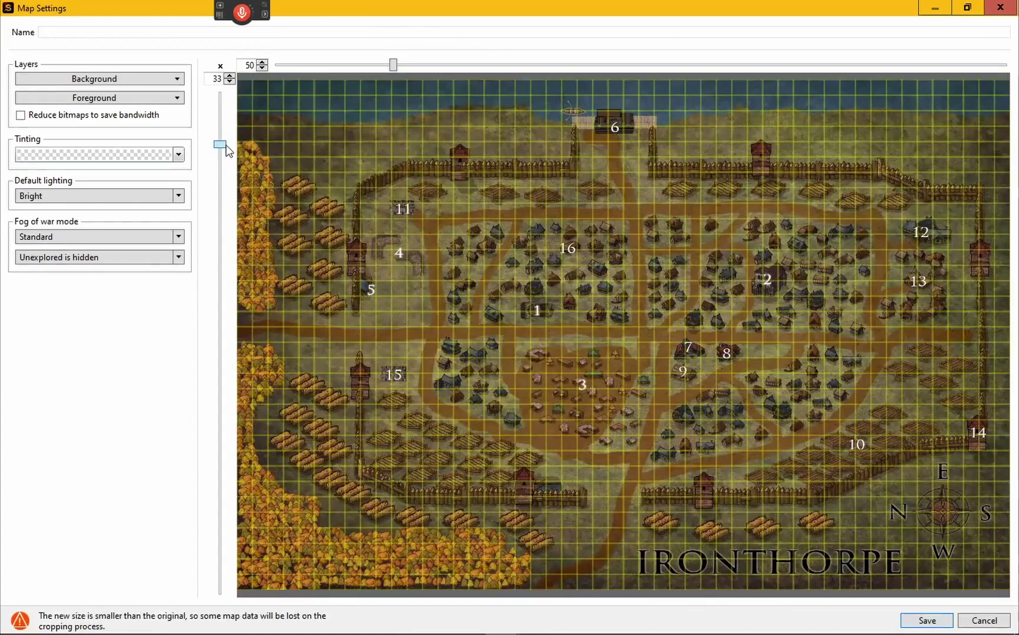
drag(395, 69, 390, 63)
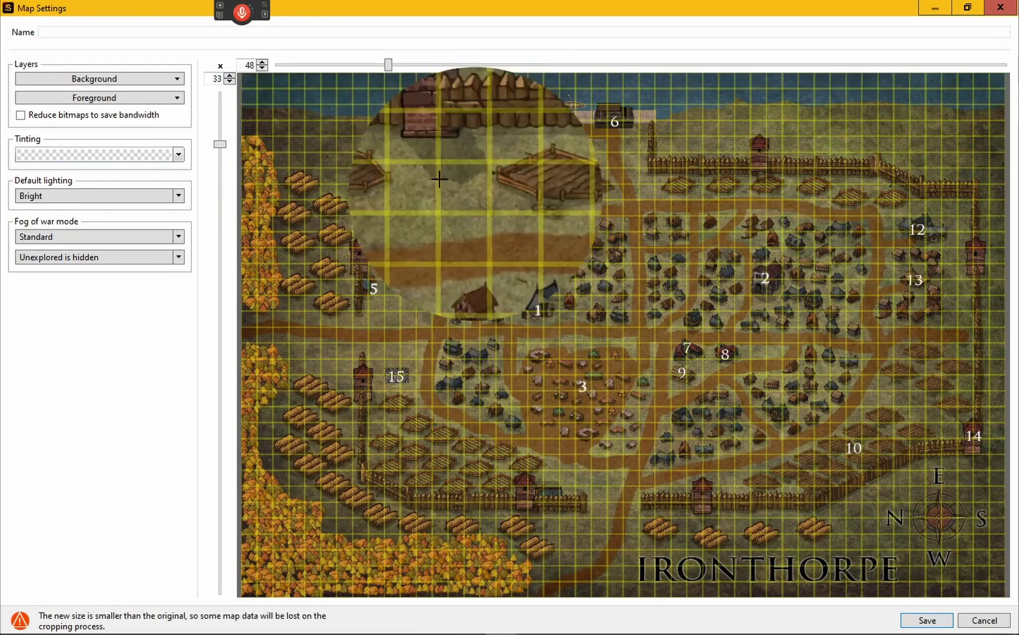
drag(220, 145, 220, 145)
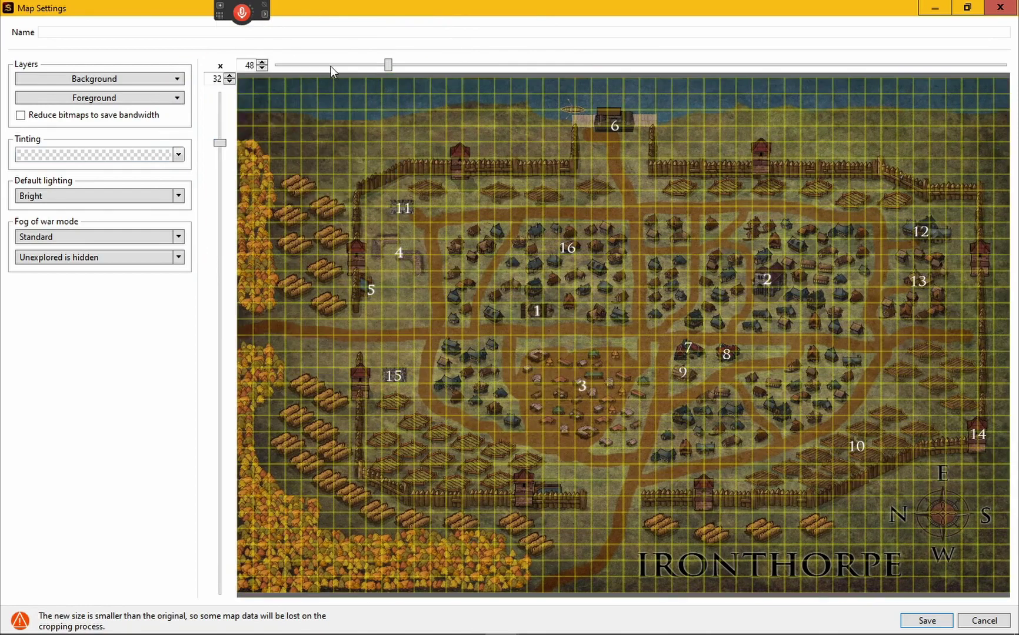
drag(387, 66, 385, 66)
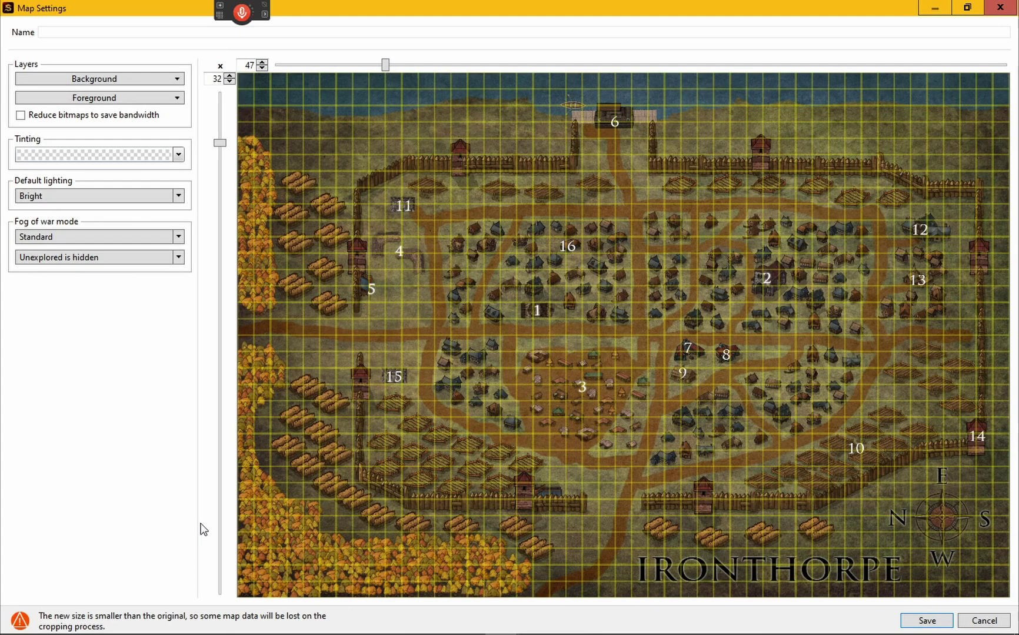
click(926, 624)
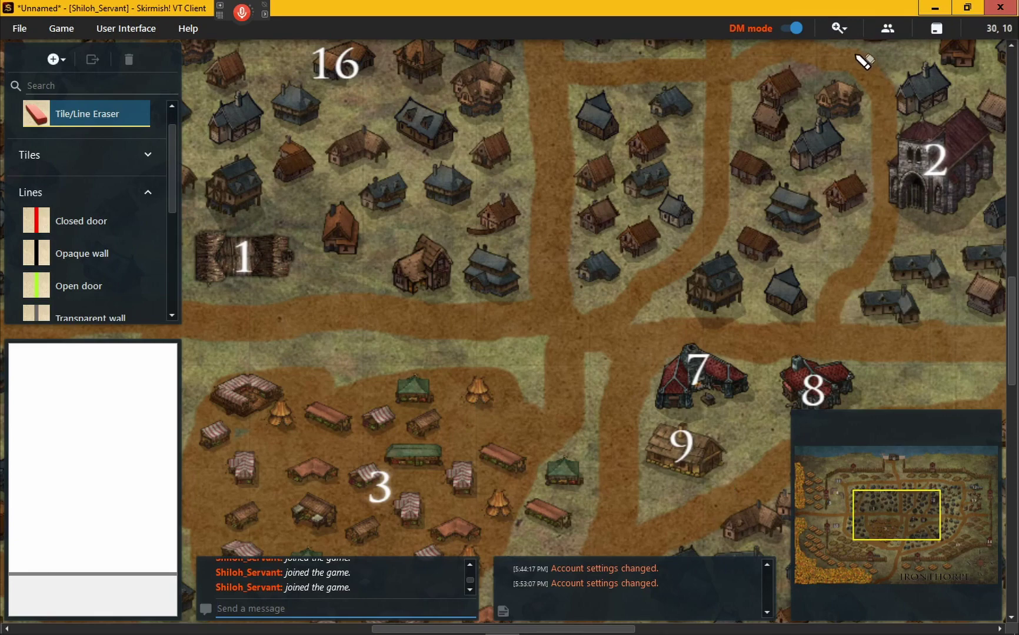
Examine the different areas of the Ironthorpe town map at several zoom levels.
click(841, 29)
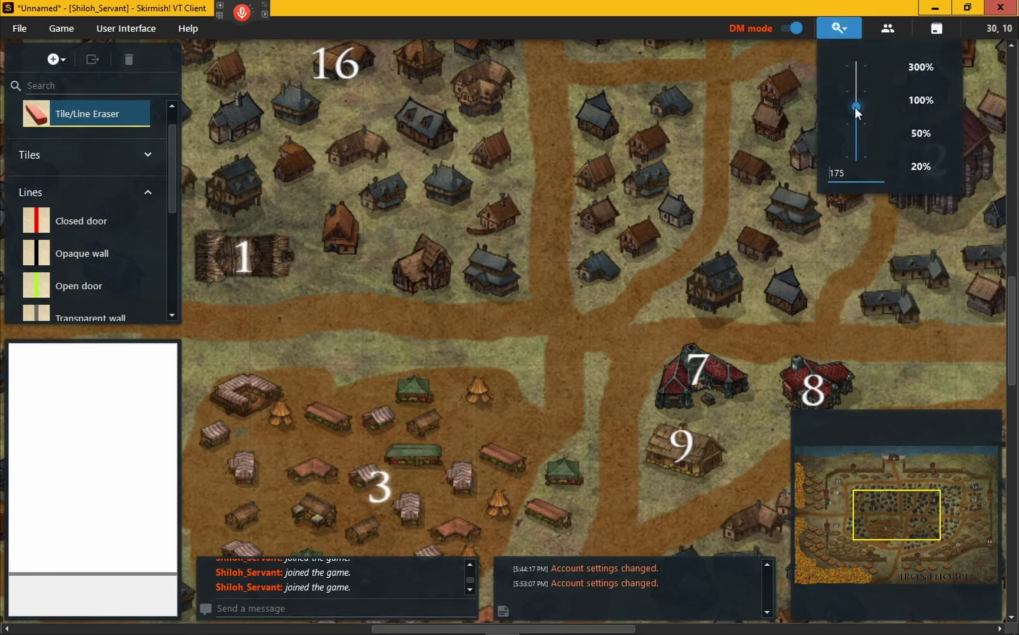
mouse_move(856, 107)
mouse_down()
mouse_move(859, 144)
mouse_move(862, 106)
mouse_move(862, 129)
mouse_up()
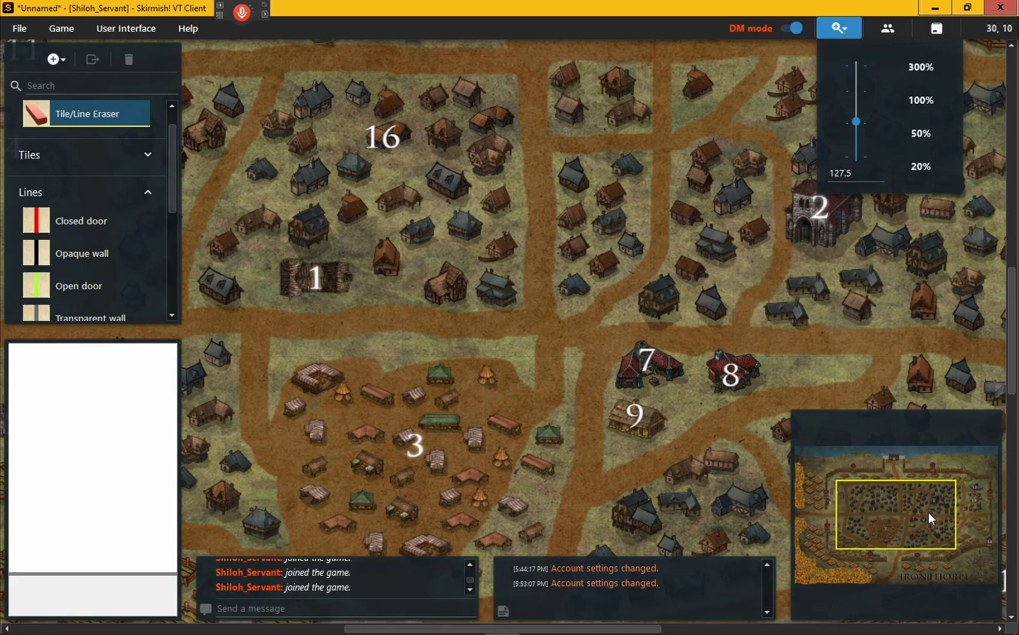
drag(928, 512, 860, 497)
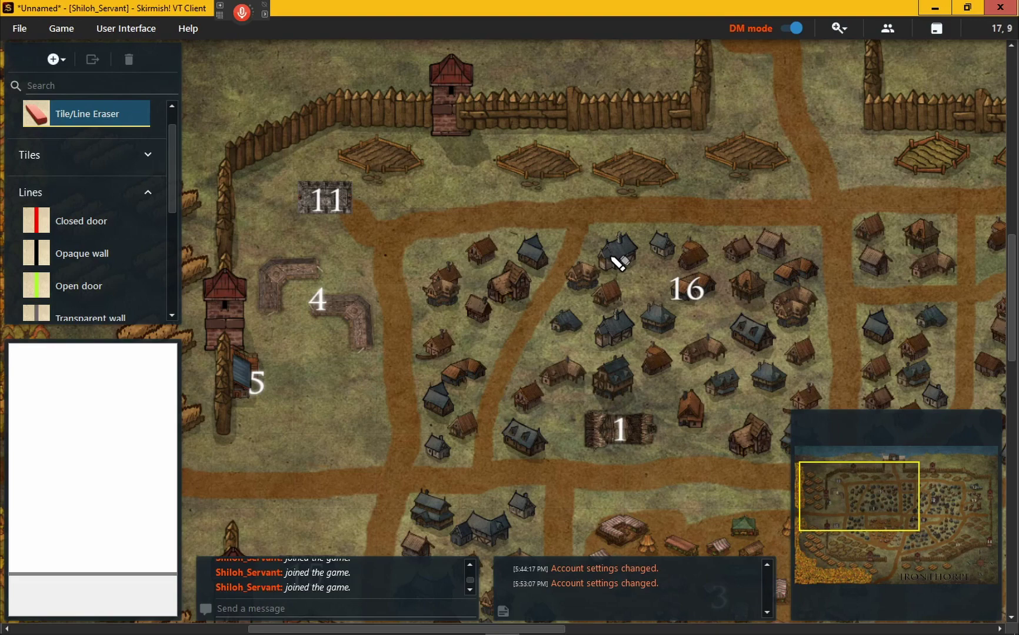
scroll(618, 261, down, 1)
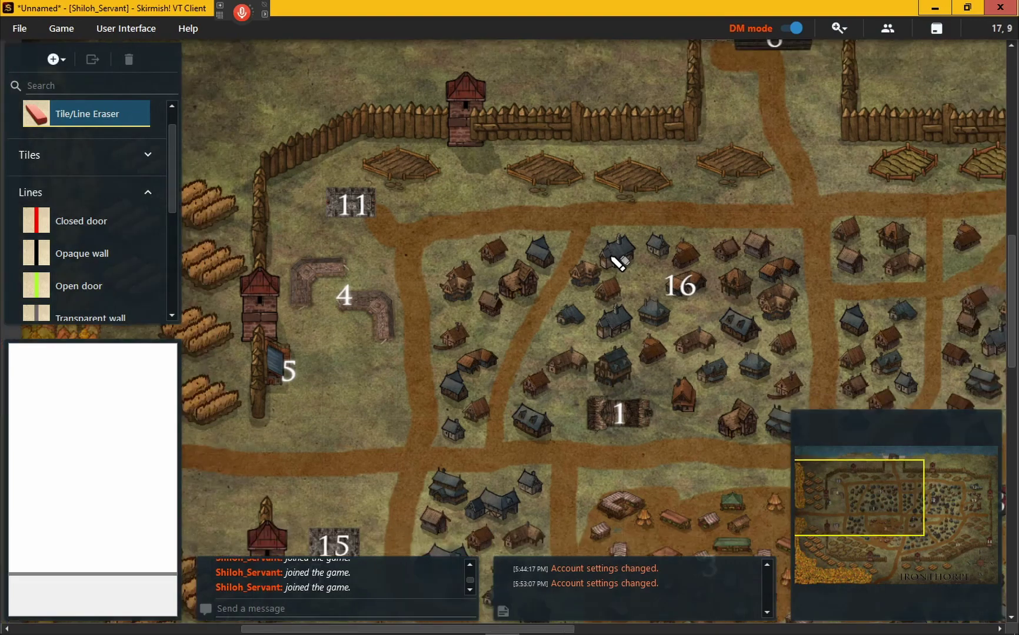
scroll(619, 261, down, 3)
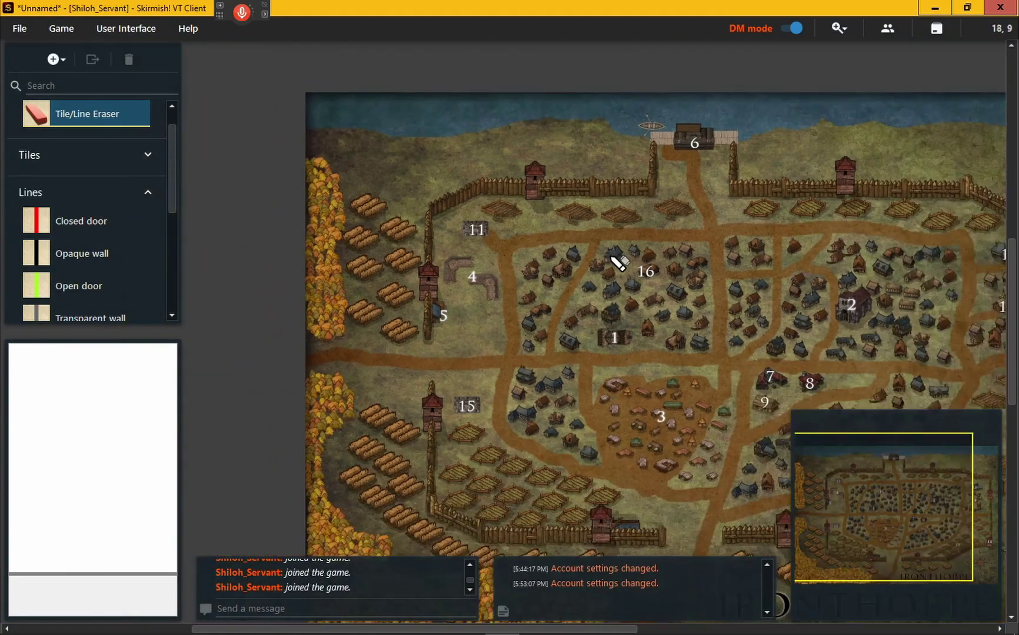
scroll(618, 261, up, 4)
scroll(617, 262, down, 5)
scroll(618, 262, up, 4)
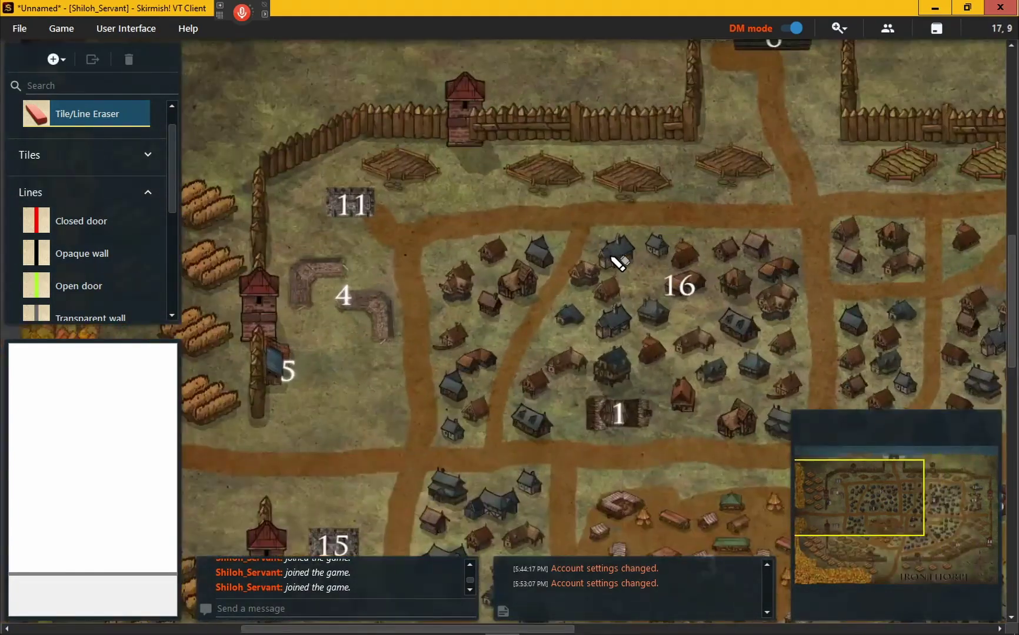
scroll(618, 262, down, 2)
scroll(618, 262, up, 1)
scroll(617, 261, down, 1)
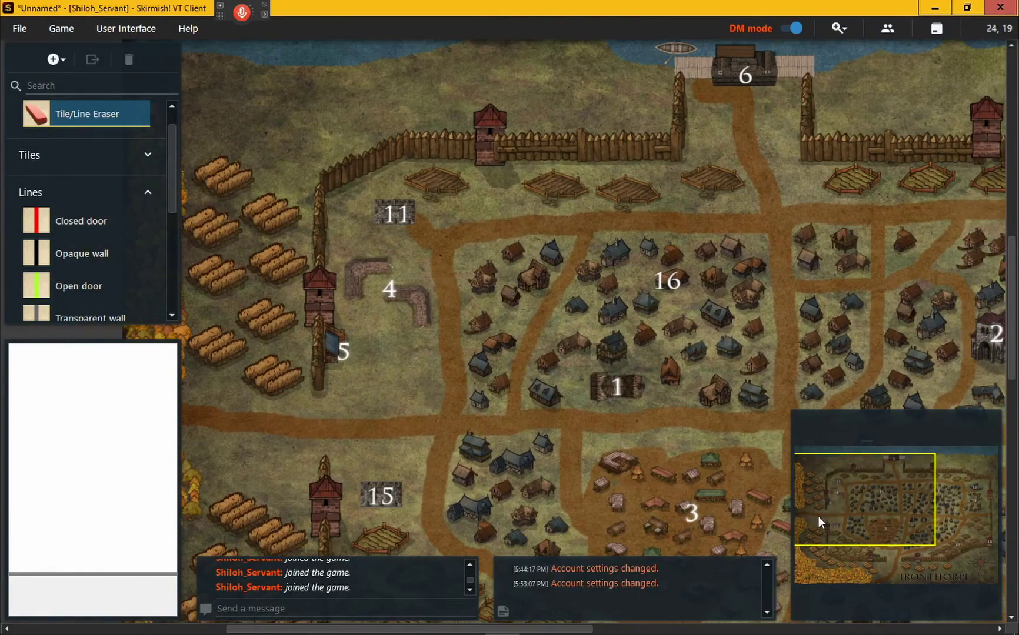
mouse_move(819, 517)
mouse_down()
mouse_move(883, 549)
mouse_move(892, 515)
mouse_up()
scroll(536, 277, down, 1)
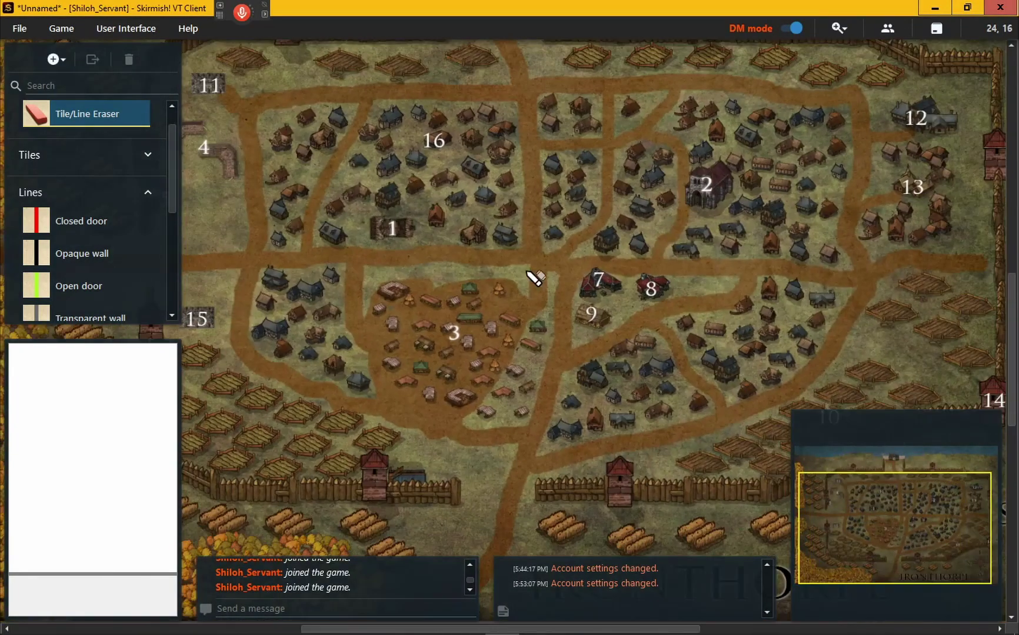
scroll(533, 283, up, 3)
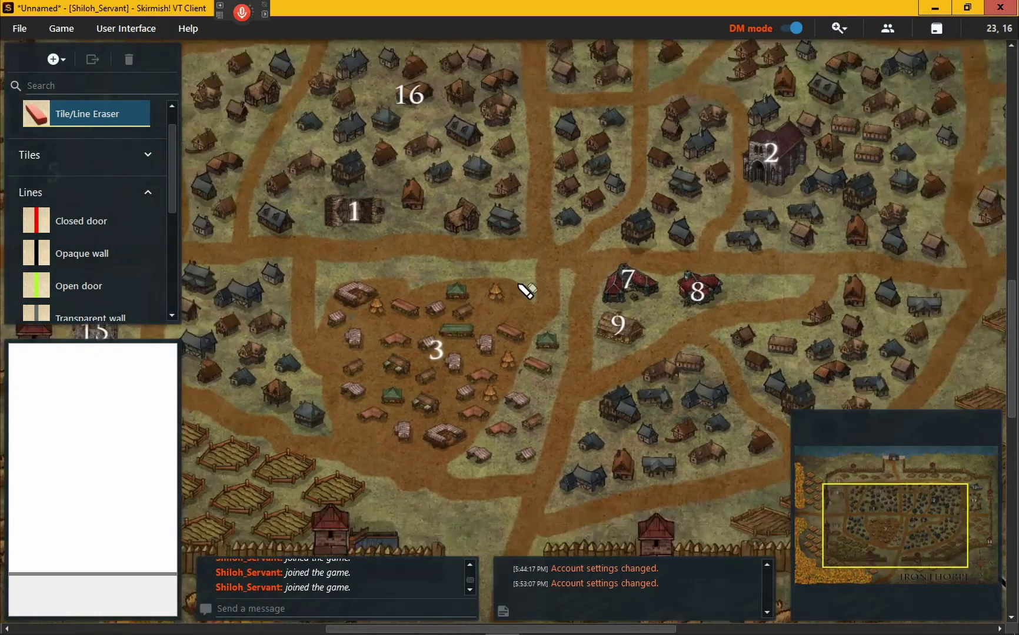
scroll(478, 323, up, 2)
scroll(477, 322, down, 3)
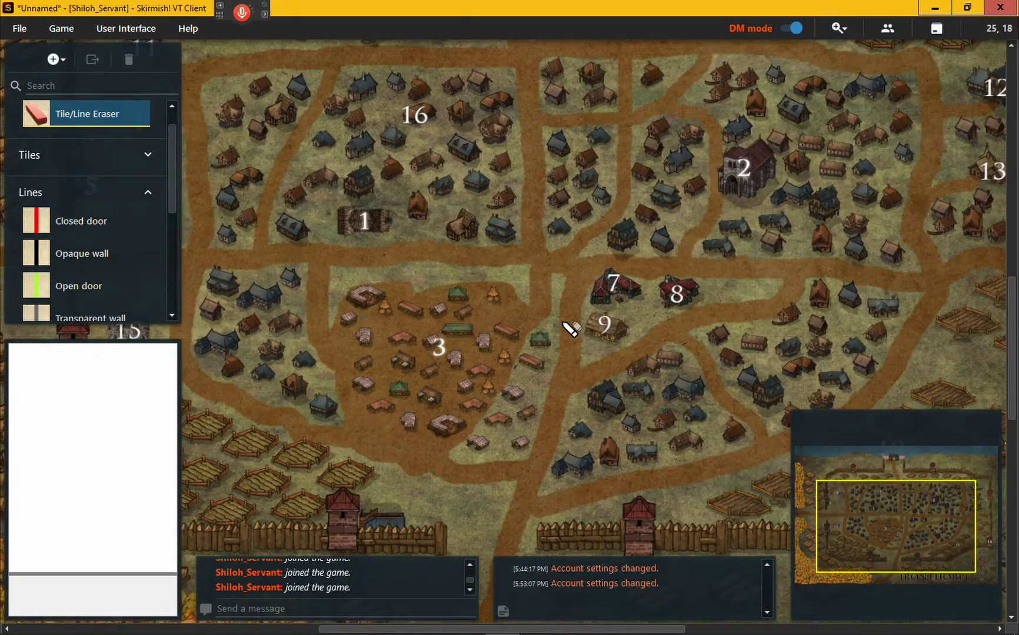
scroll(571, 326, up, 3)
scroll(571, 323, down, 3)
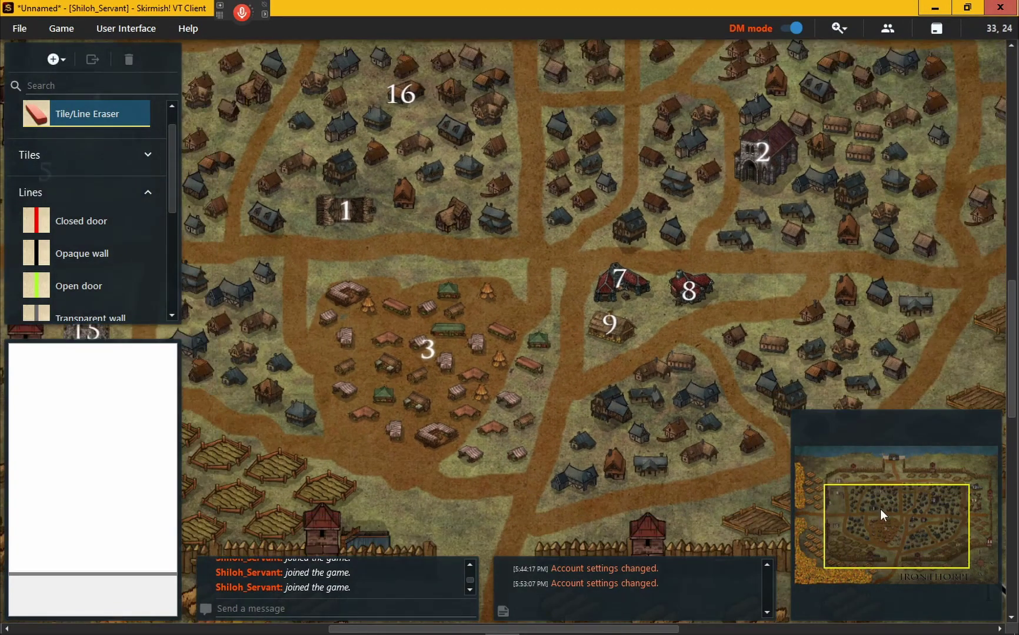
mouse_move(880, 509)
mouse_down()
mouse_move(865, 487)
mouse_move(868, 500)
mouse_up()
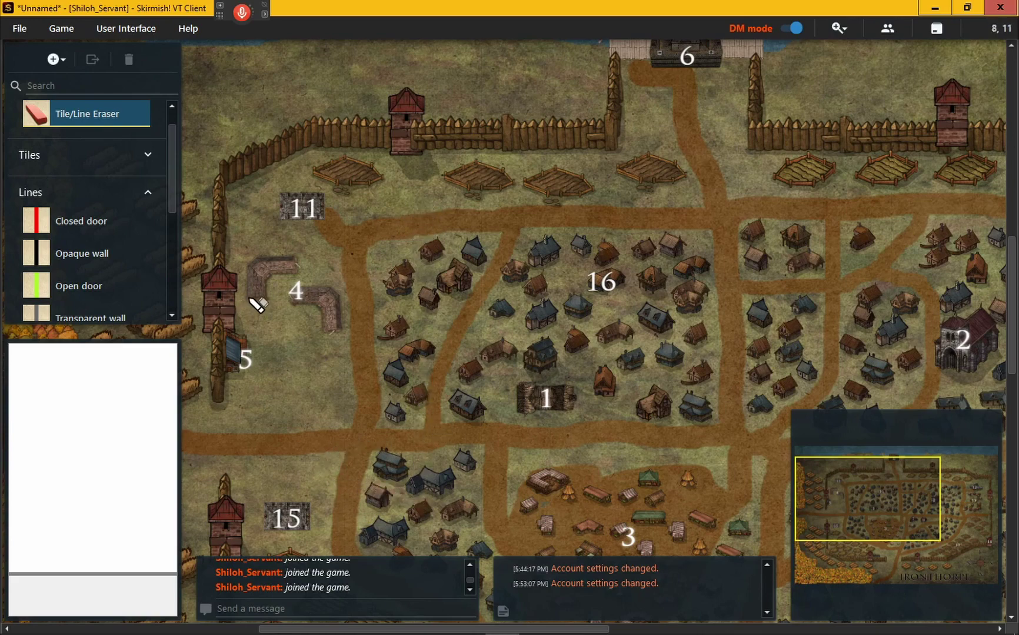
Display a light-colored grid over the map and check it up close around the northeastern wall, near locations 4 and 11.
click(137, 33)
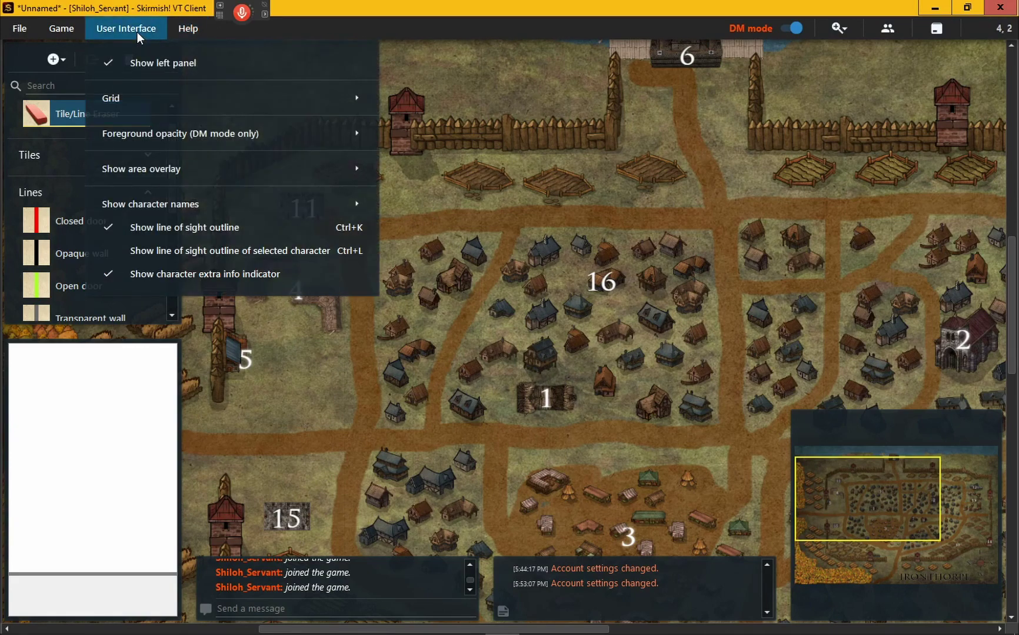
mouse_move(141, 105)
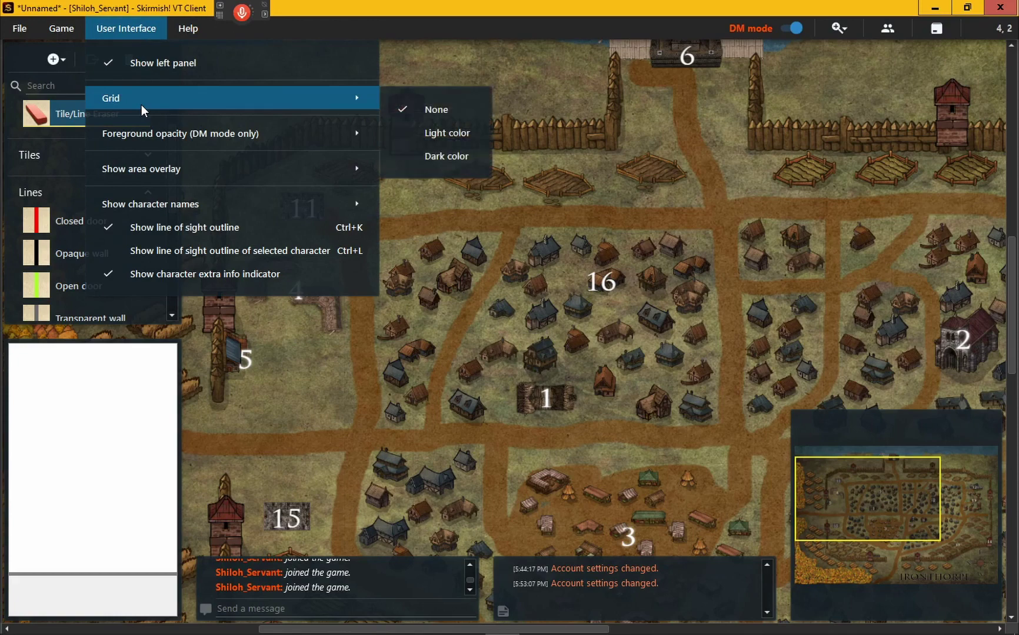
click(429, 133)
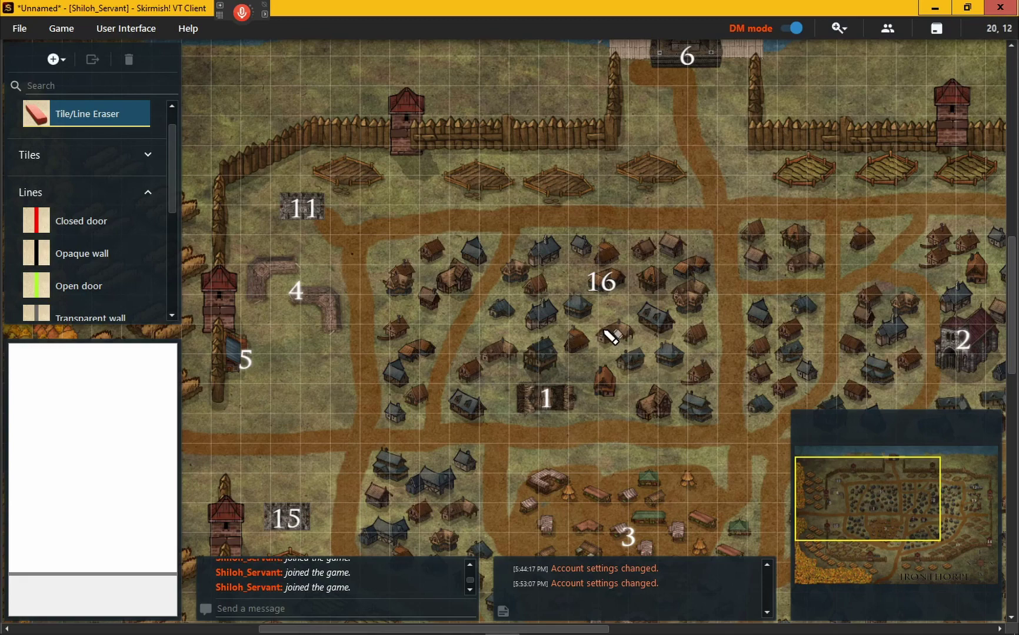
scroll(612, 337, up, 4)
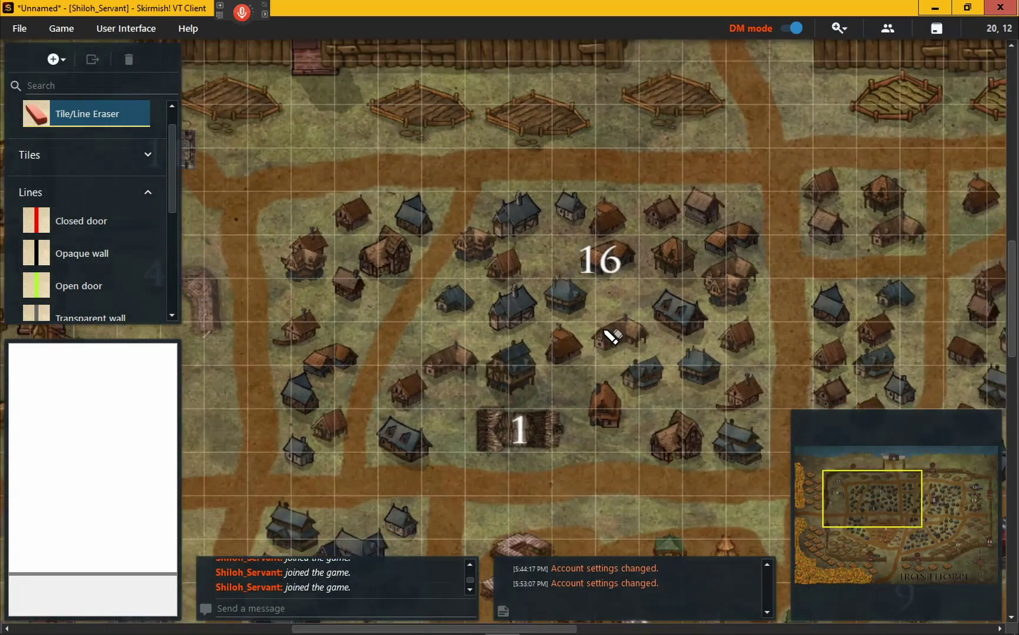
click(840, 492)
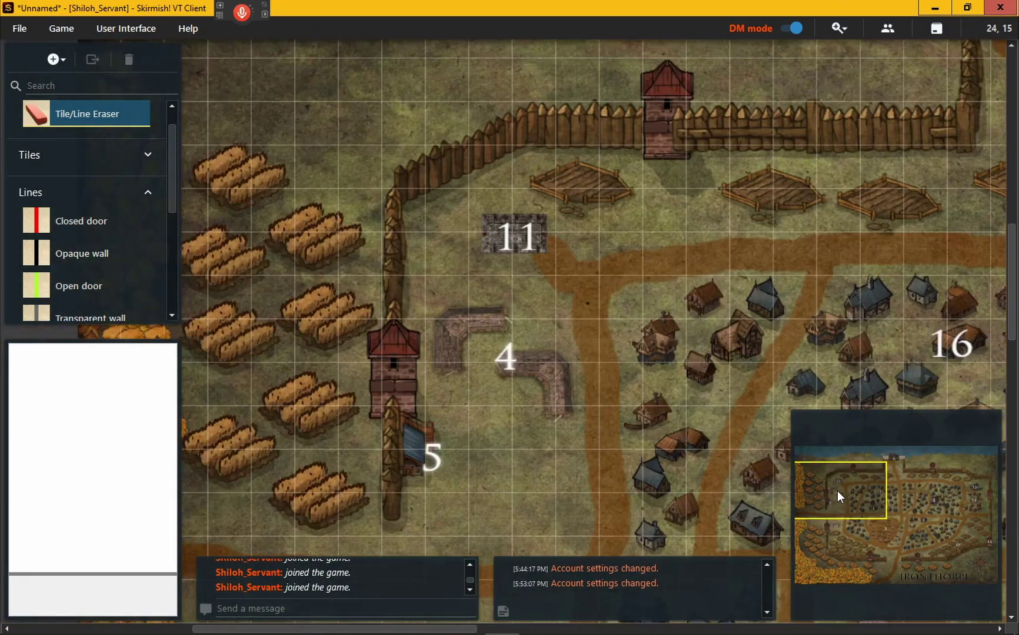
click(837, 486)
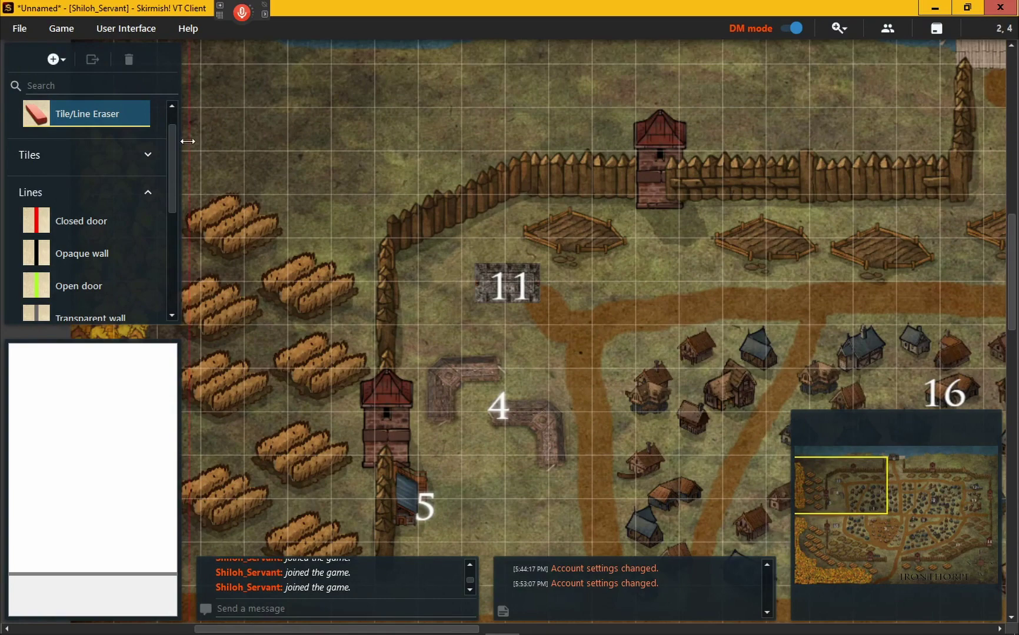
Create a new character and select its entry among the hostile NPCs.
mouse_move(176, 150)
mouse_down()
mouse_move(170, 265)
mouse_move(171, 138)
mouse_move(174, 233)
mouse_move(157, 226)
mouse_up()
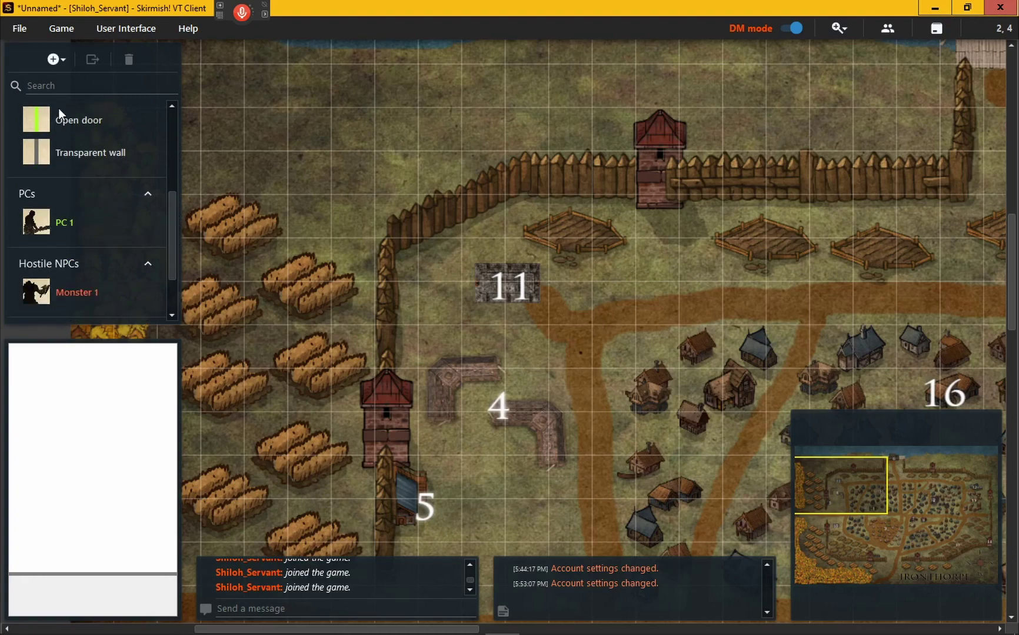
click(58, 64)
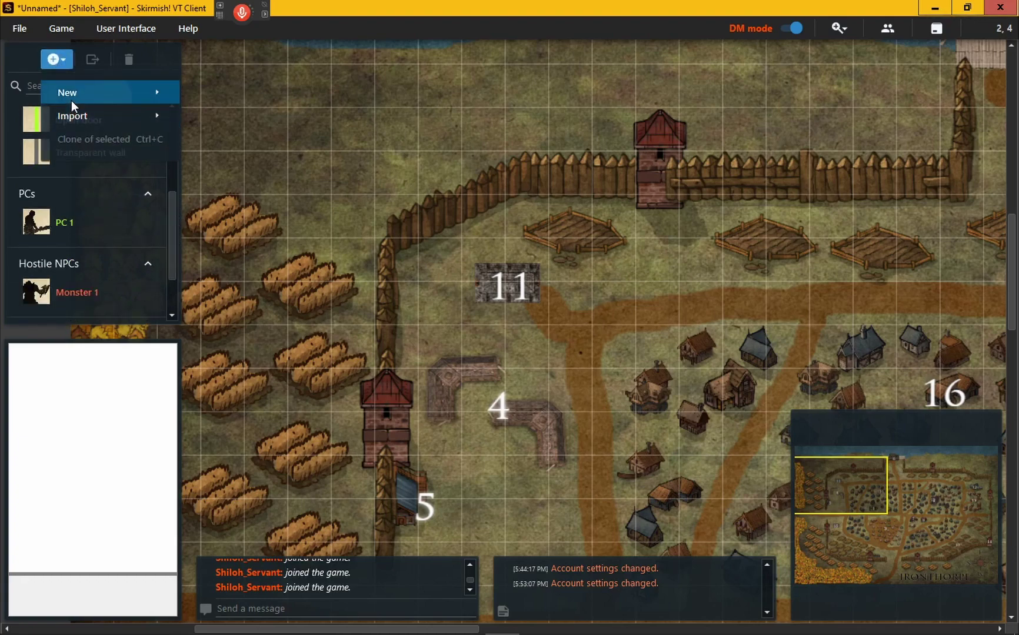
mouse_move(71, 103)
click(232, 157)
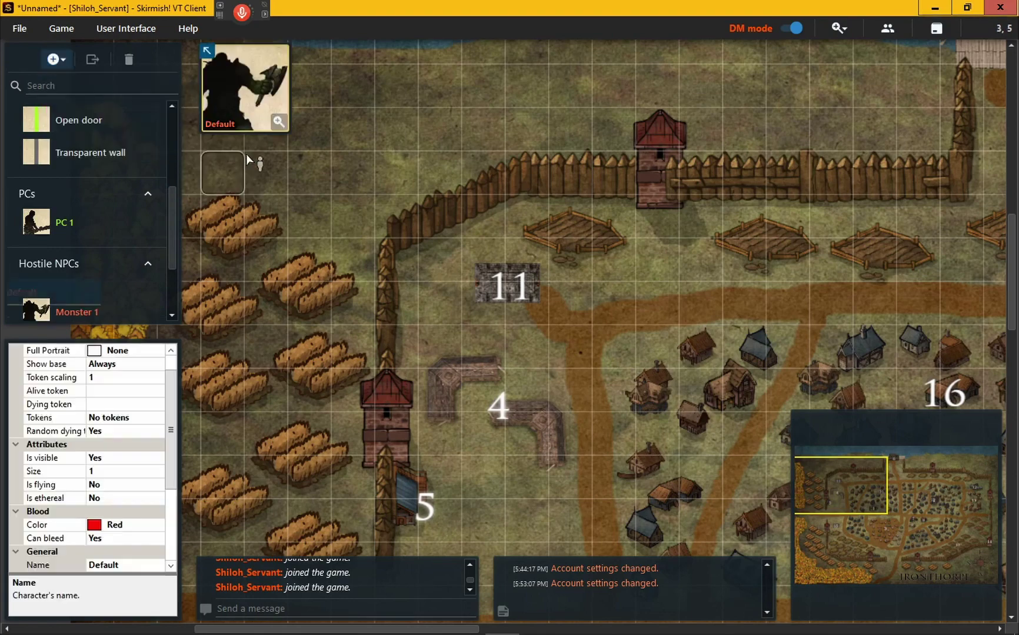
scroll(106, 292, down, 2)
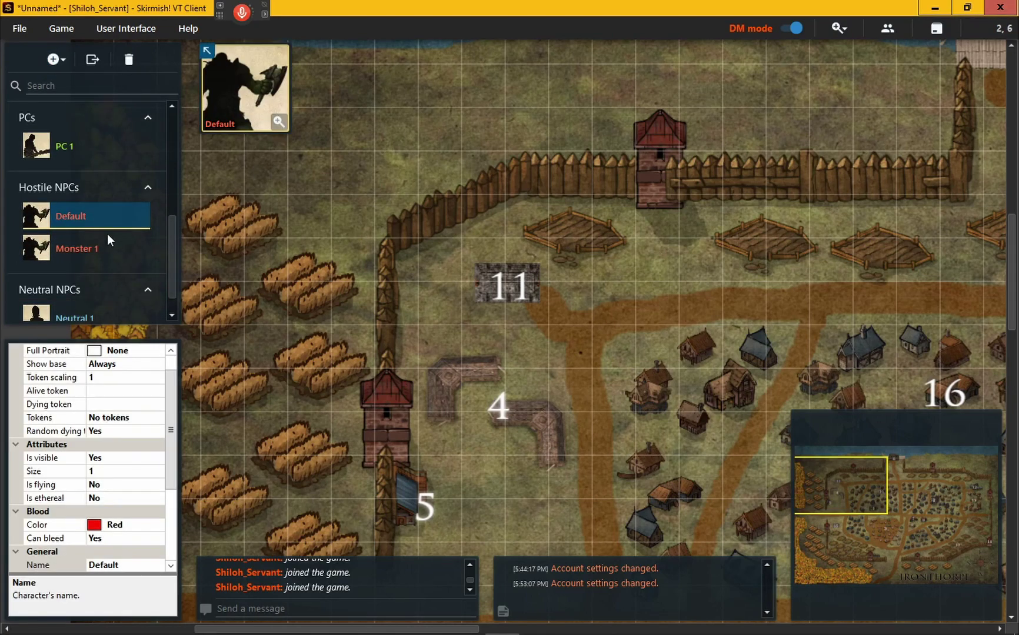
click(278, 119)
right_click(92, 225)
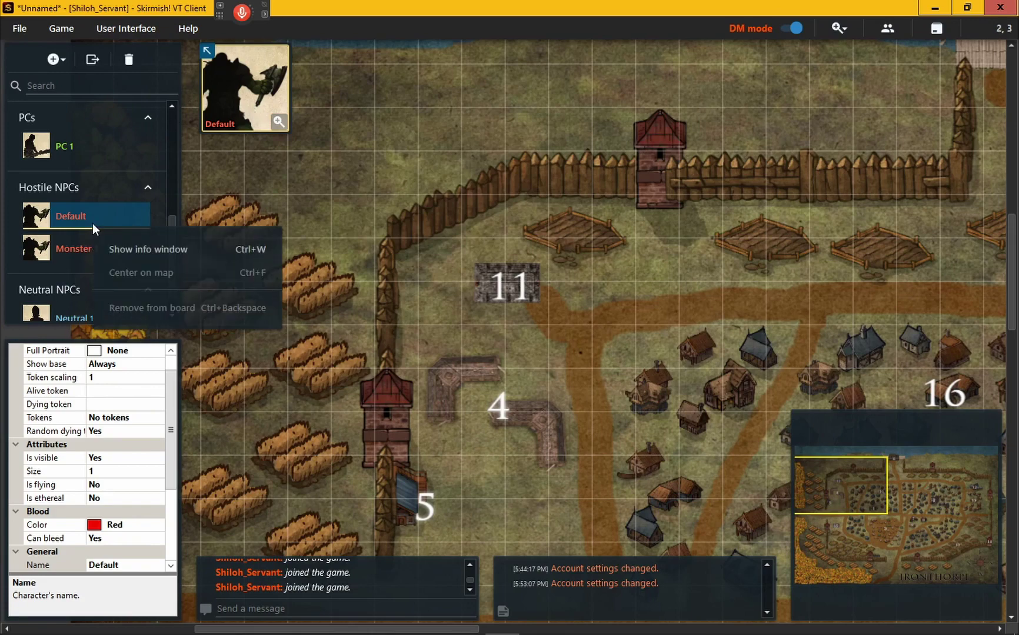
click(78, 215)
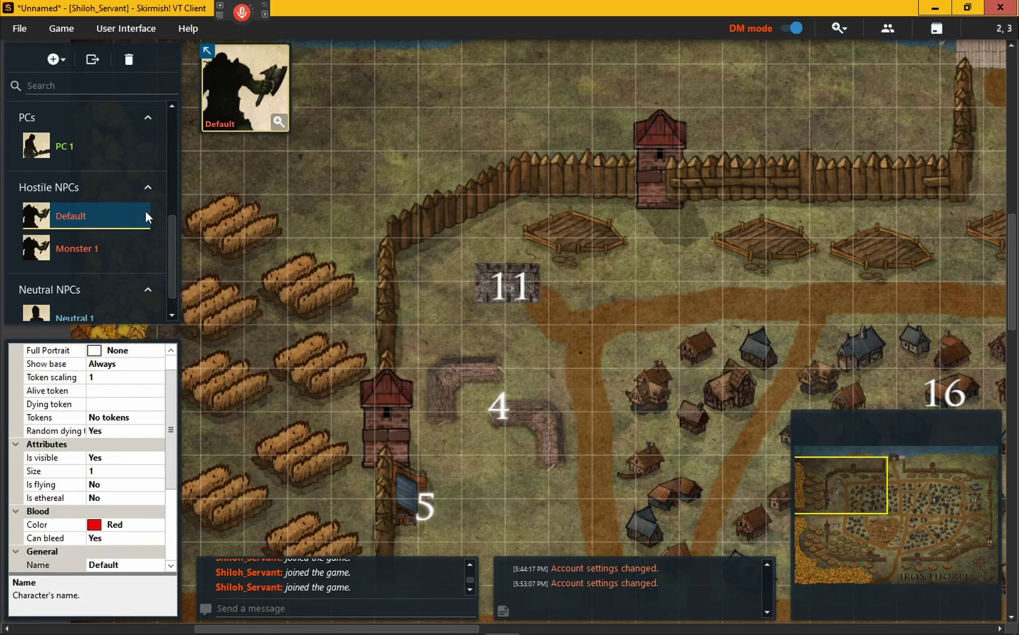
Import the Female Mage (BETA) character from the library and place its token on the road just east of location 11.
drag(172, 229, 171, 214)
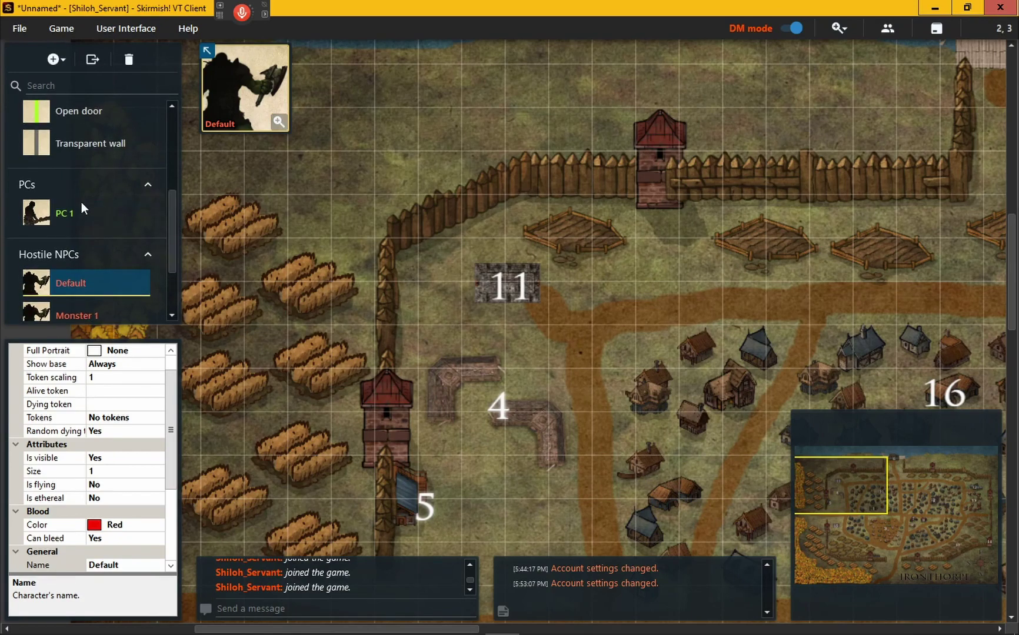
click(59, 64)
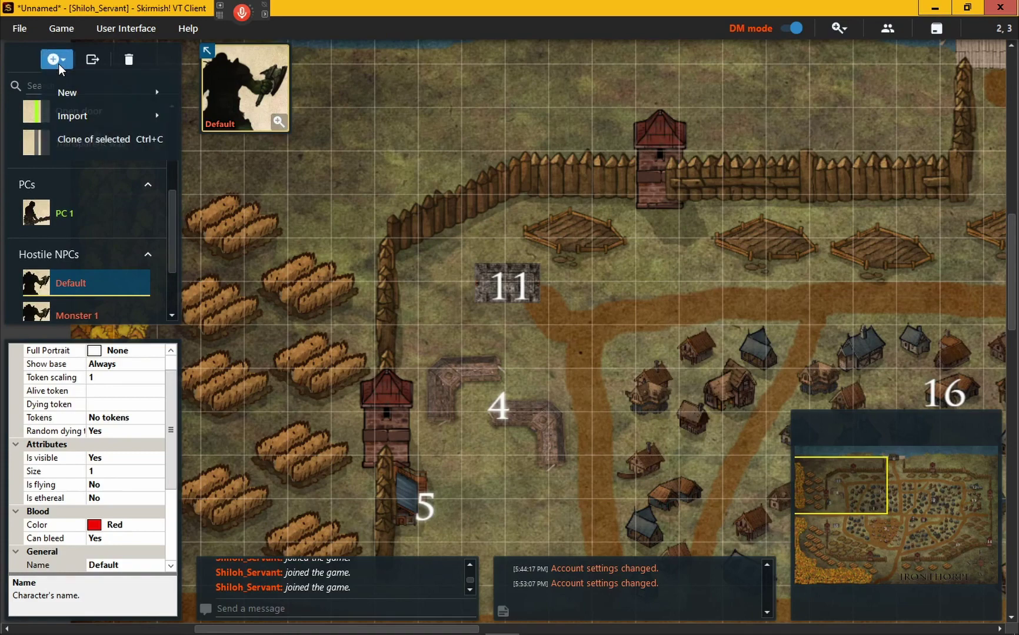
mouse_move(99, 119)
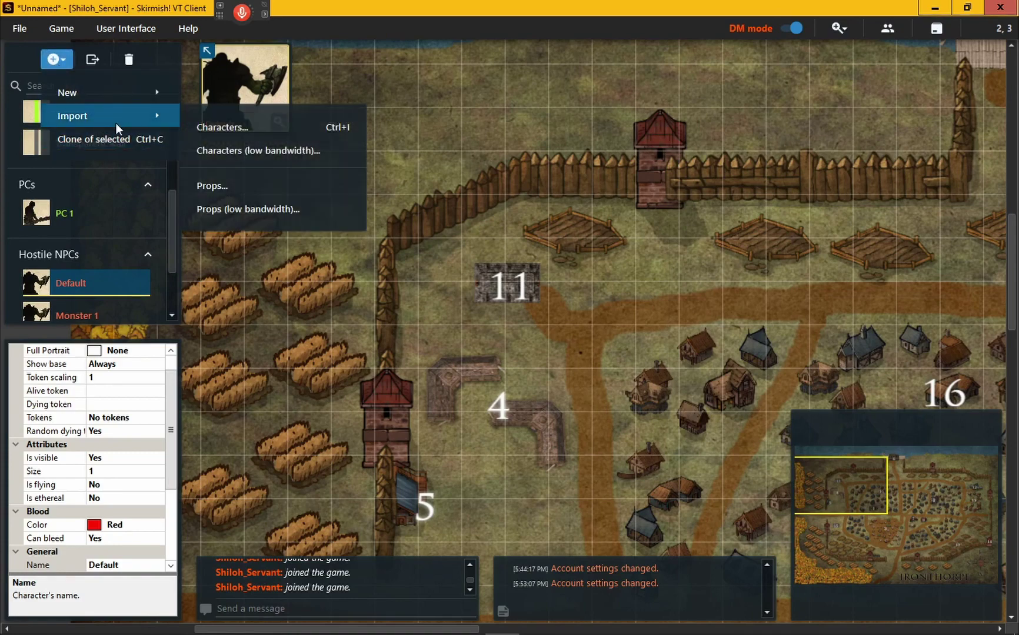
click(222, 128)
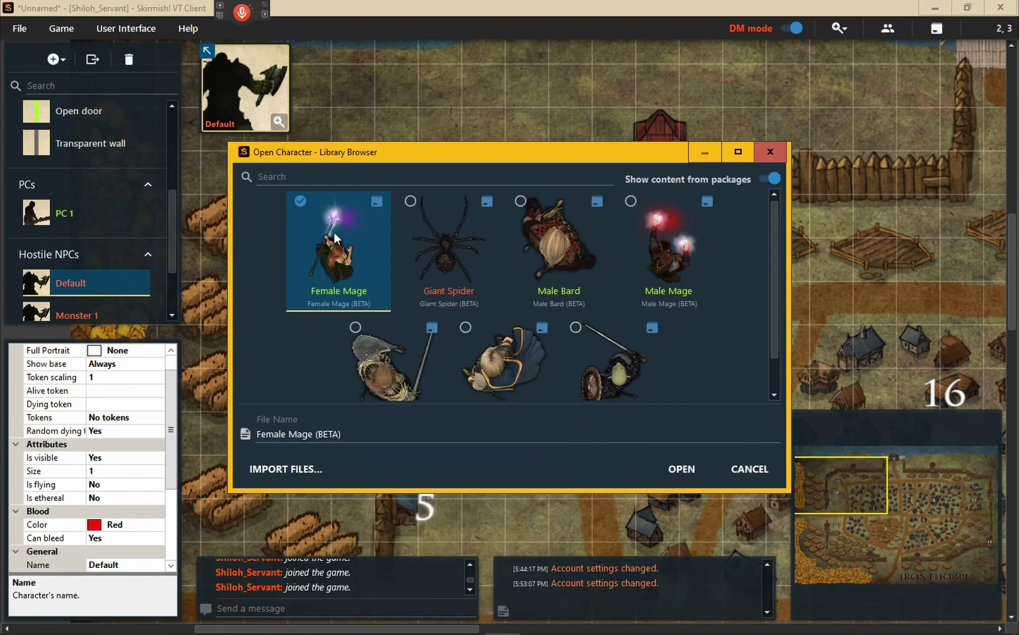
click(688, 470)
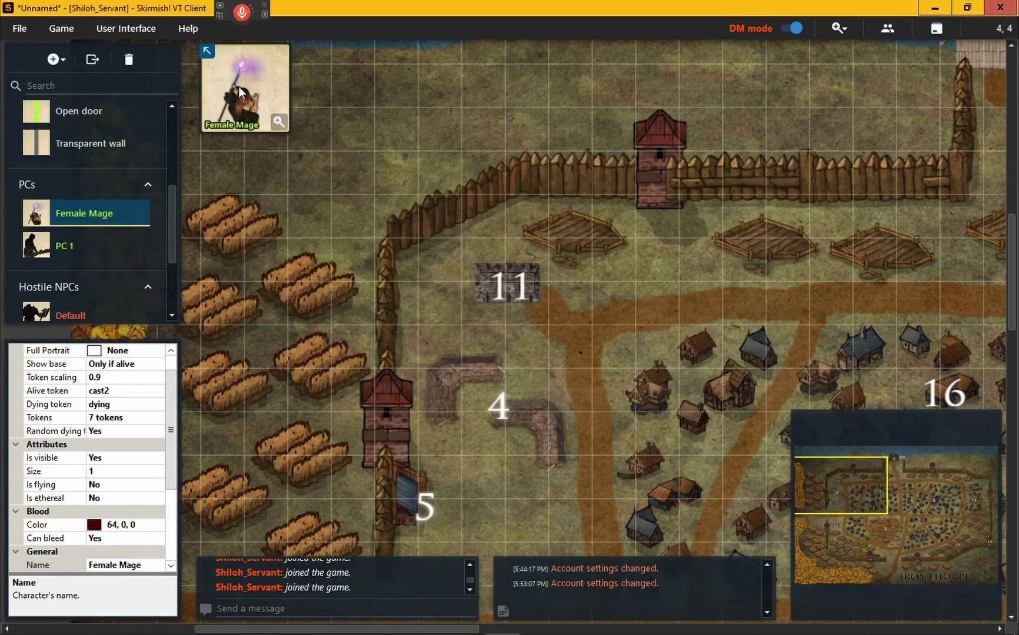
drag(240, 78, 583, 314)
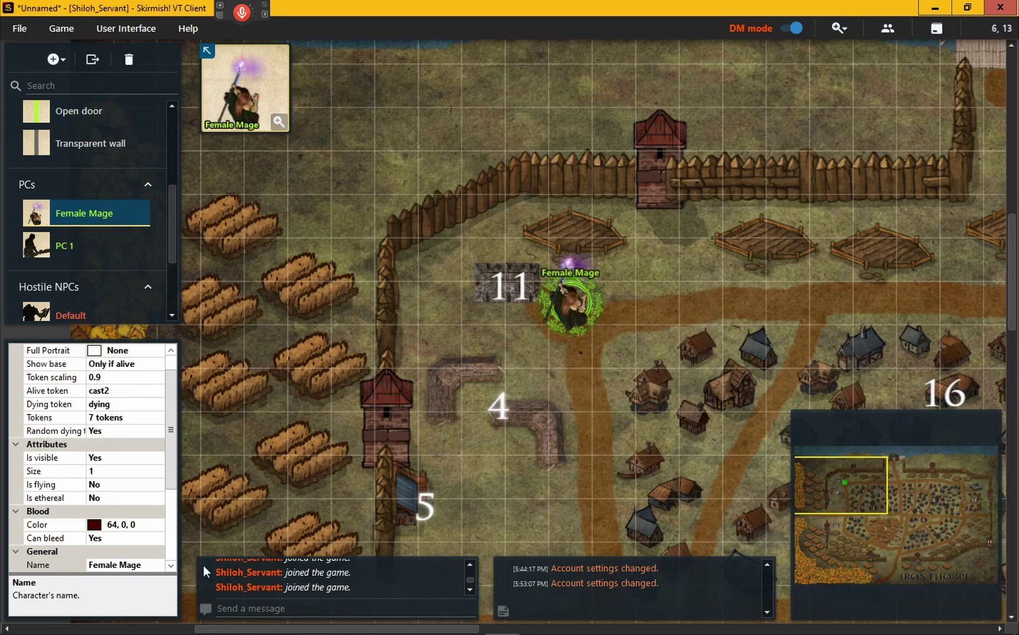
Set the Female Mage's token scaling to 0.5.
click(114, 378)
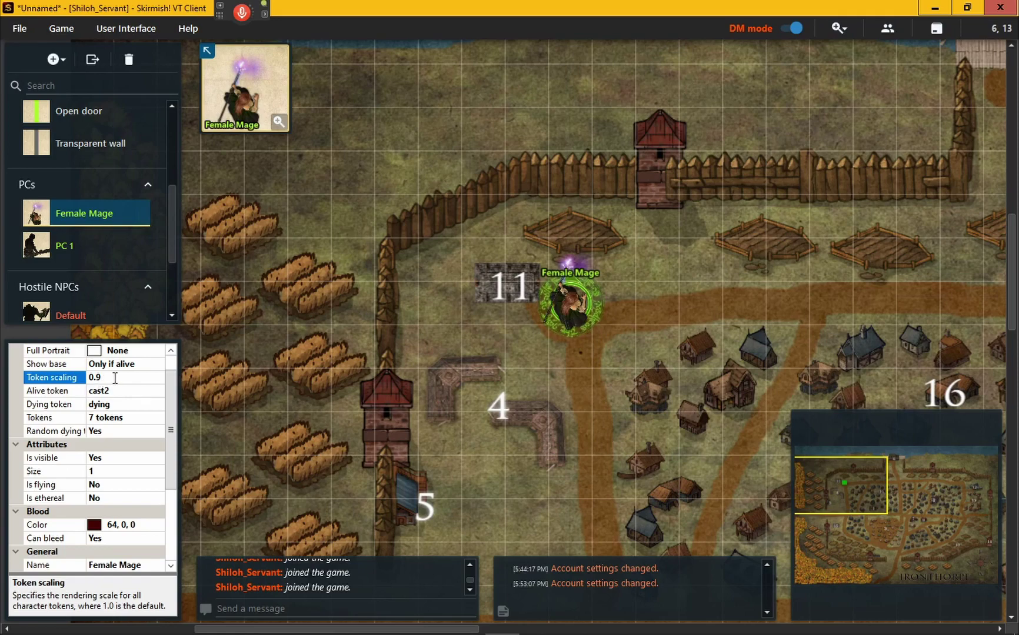
key(BackSpace)
text(5)
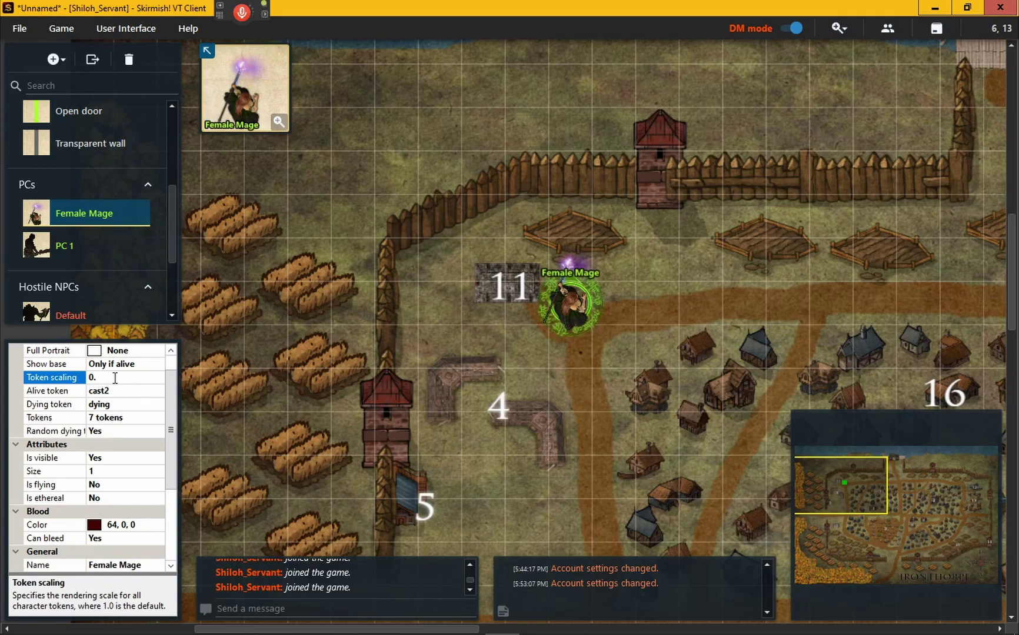
key(Return)
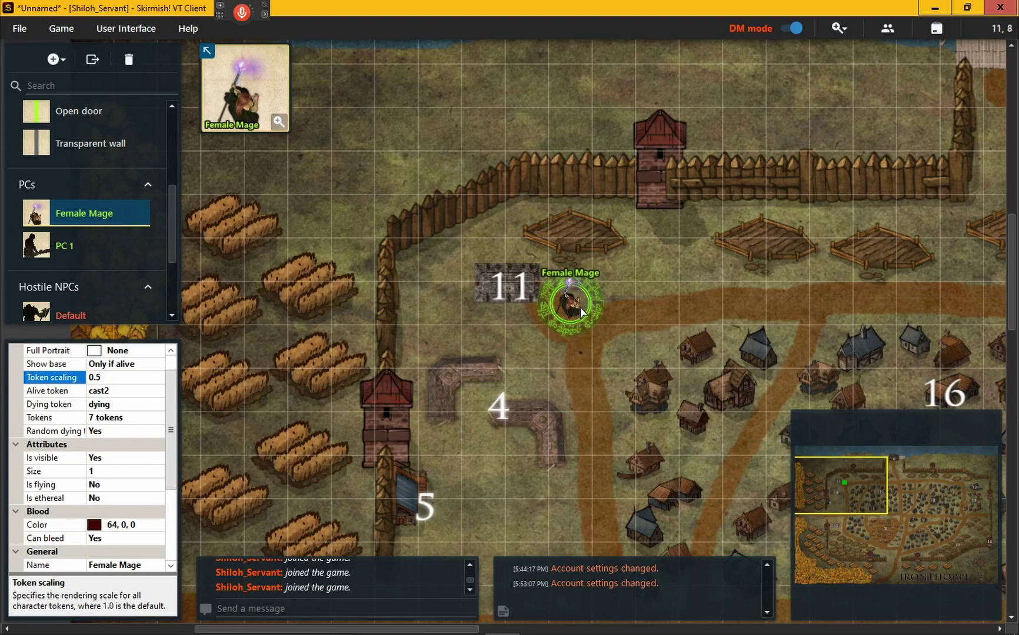
Move the Female Mage token south along the road to a square southeast of location 4 and view it against the wider town.
drag(582, 351, 604, 420)
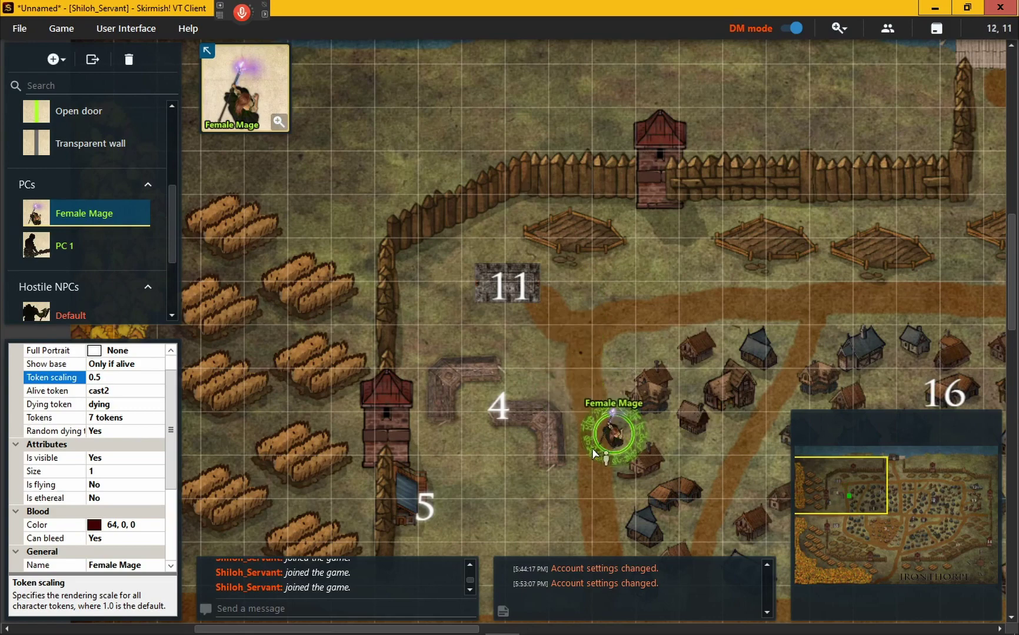
drag(596, 474, 599, 482)
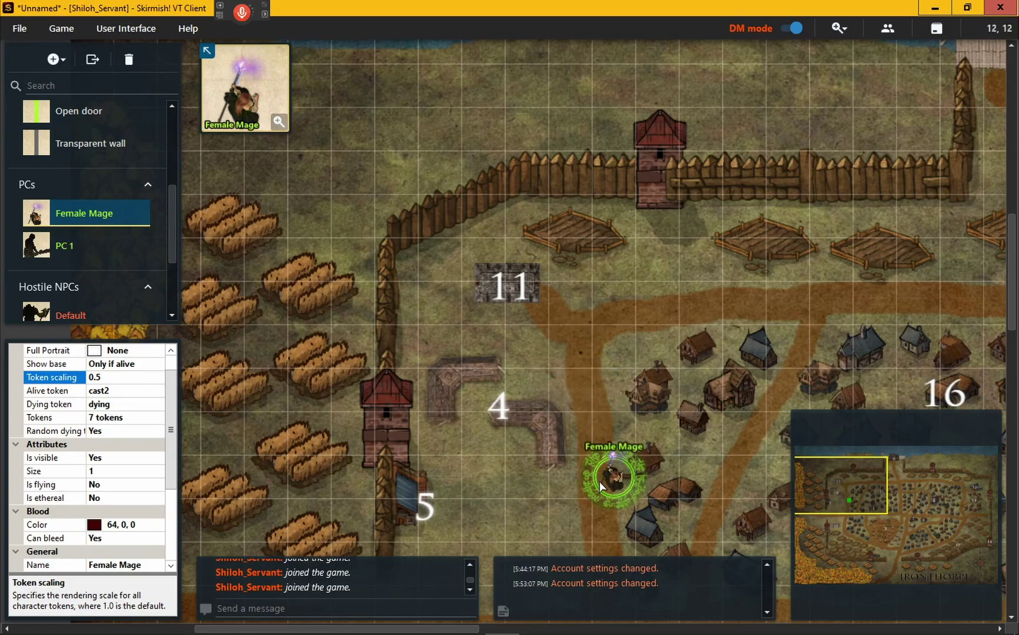
scroll(598, 285, down, 4)
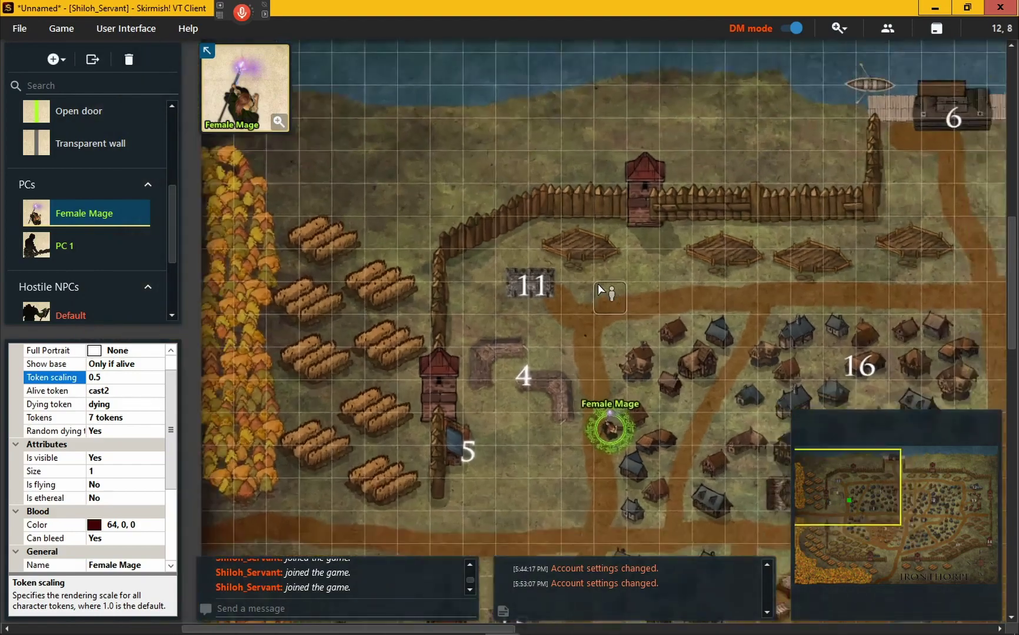
scroll(597, 285, up, 2)
scroll(598, 285, down, 2)
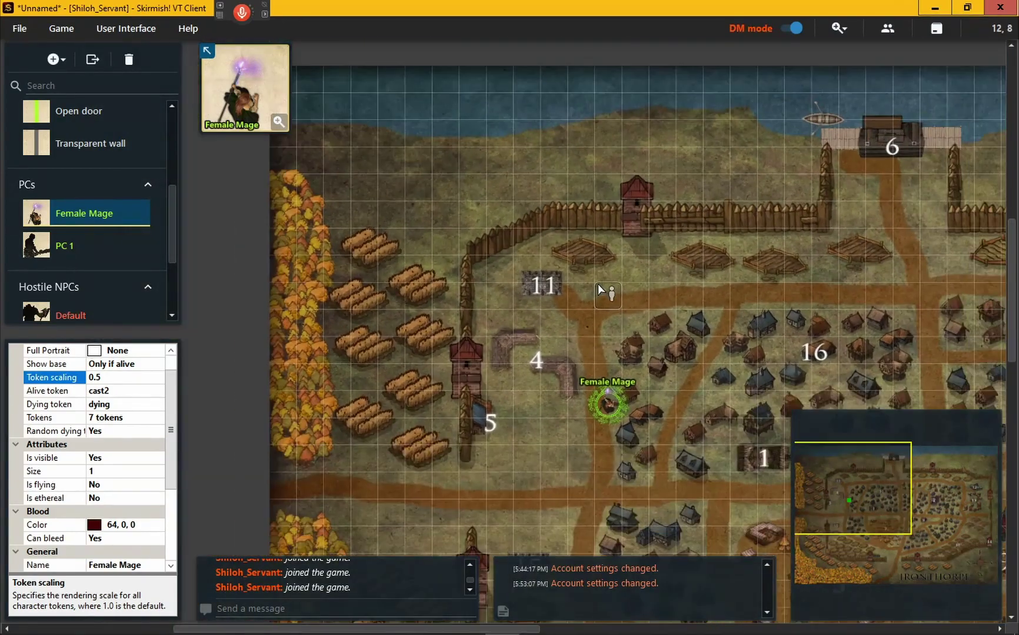
drag(841, 489, 887, 522)
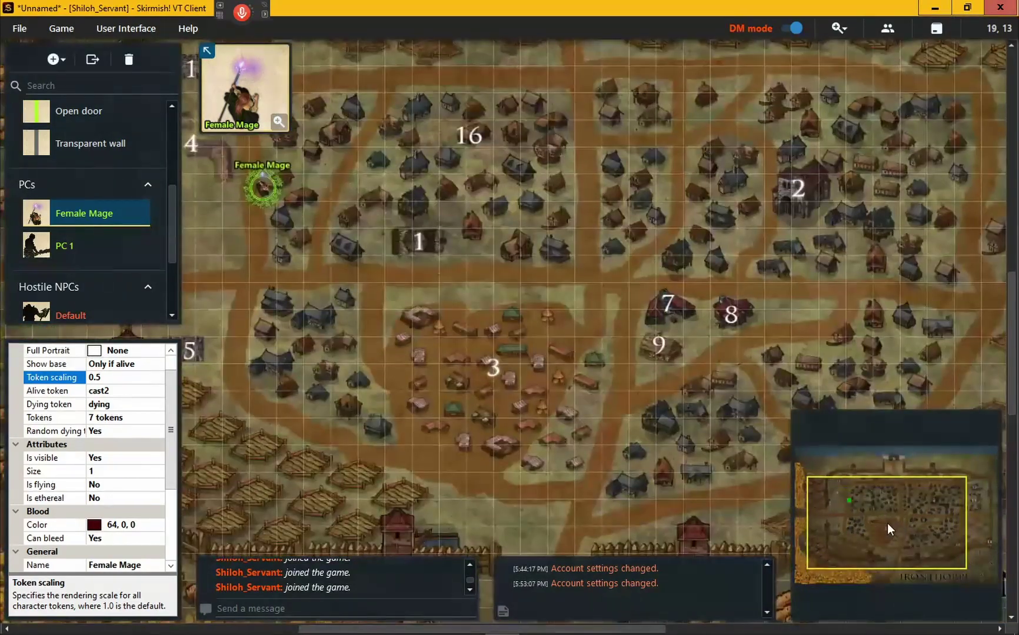